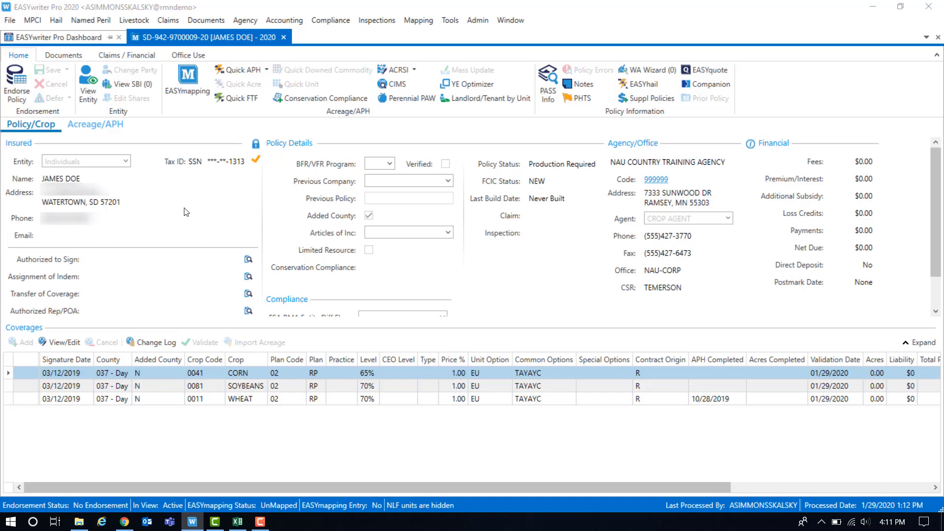
Start endorsing the policy and open Production Import through Quick APH in the Acreage/APH section
click(20, 82)
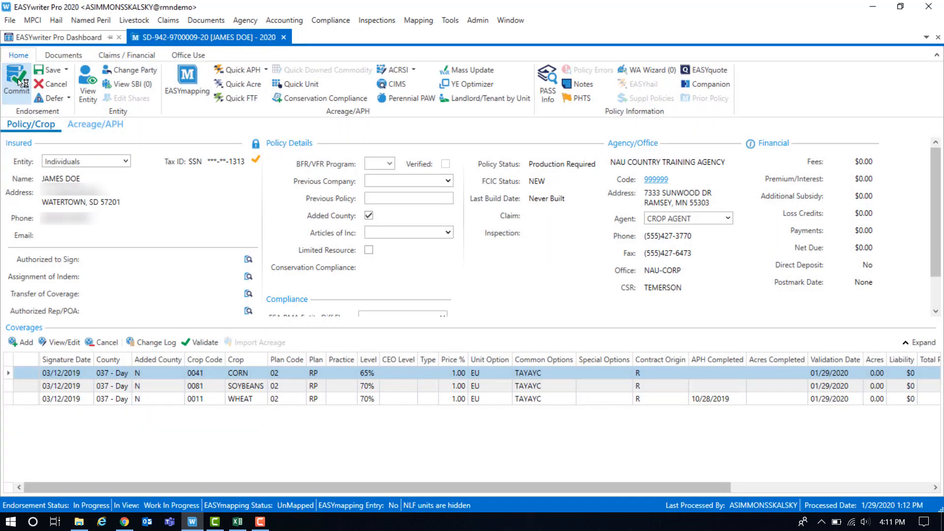
click(101, 125)
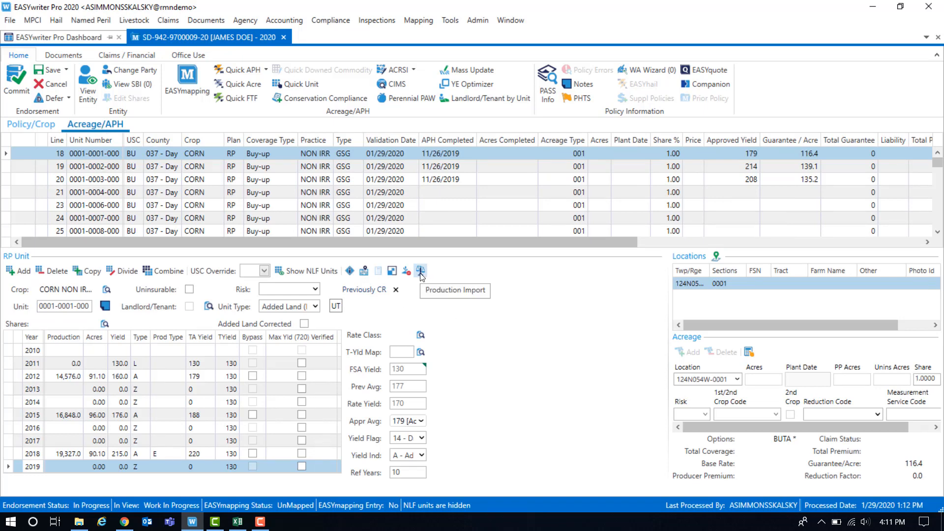
click(234, 67)
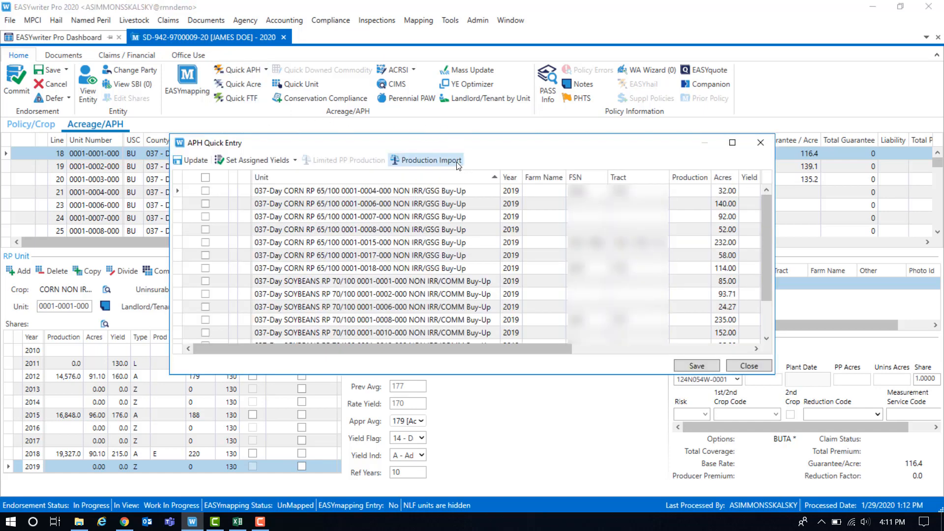
click(398, 161)
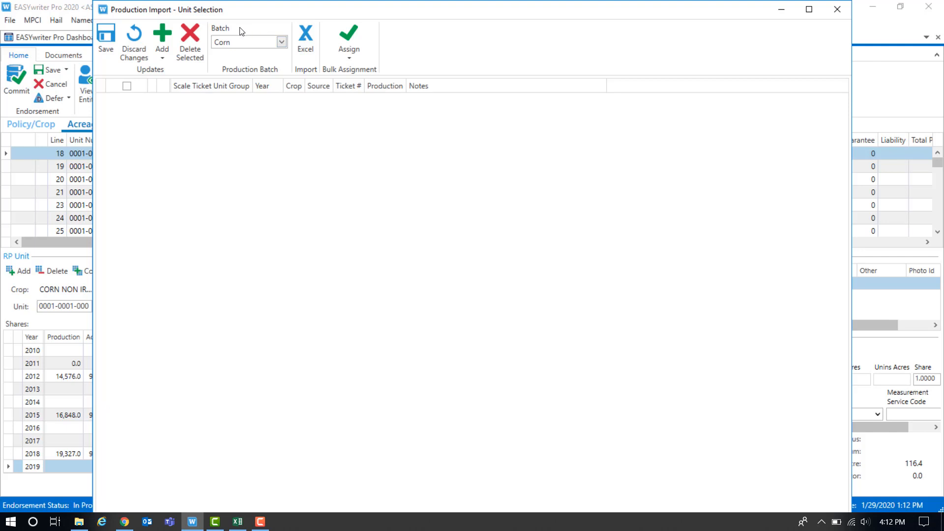
Choose the Corn production batch and select Scale tickets example.xlsx as the Excel file to import
click(281, 43)
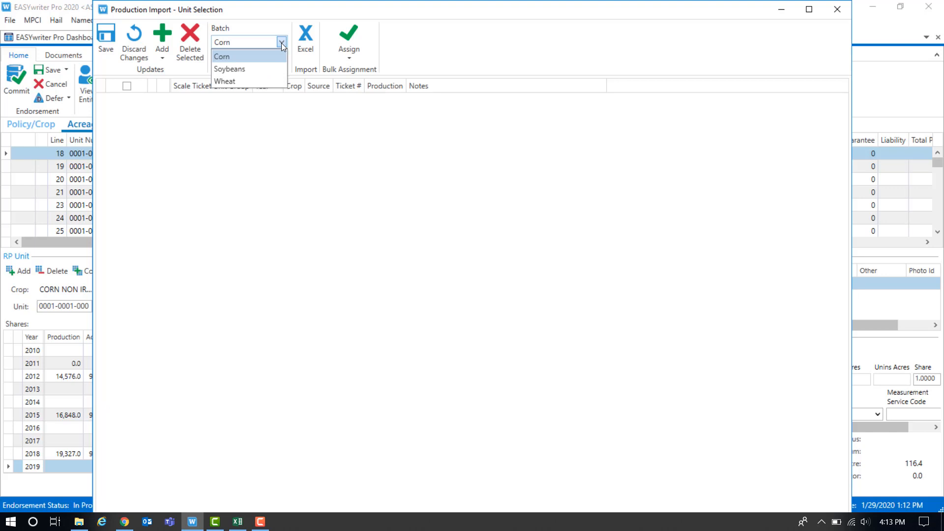
click(255, 57)
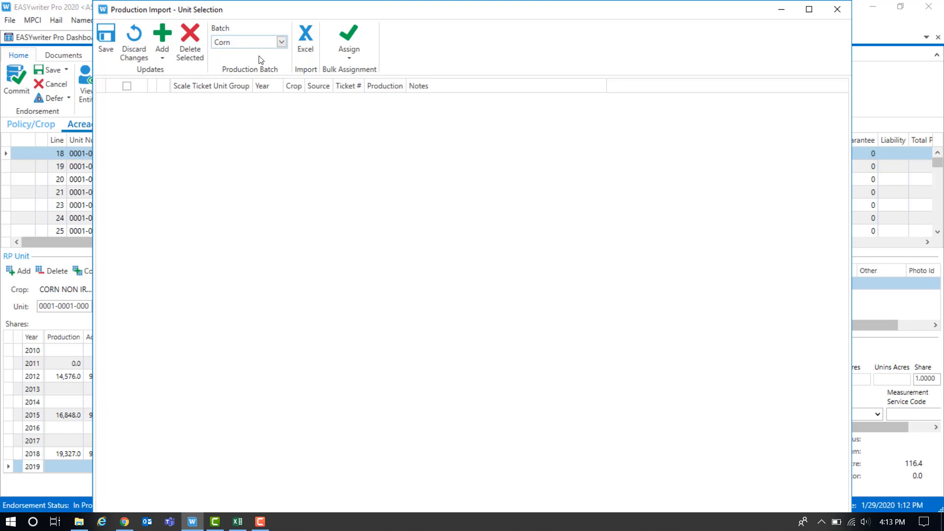
click(303, 39)
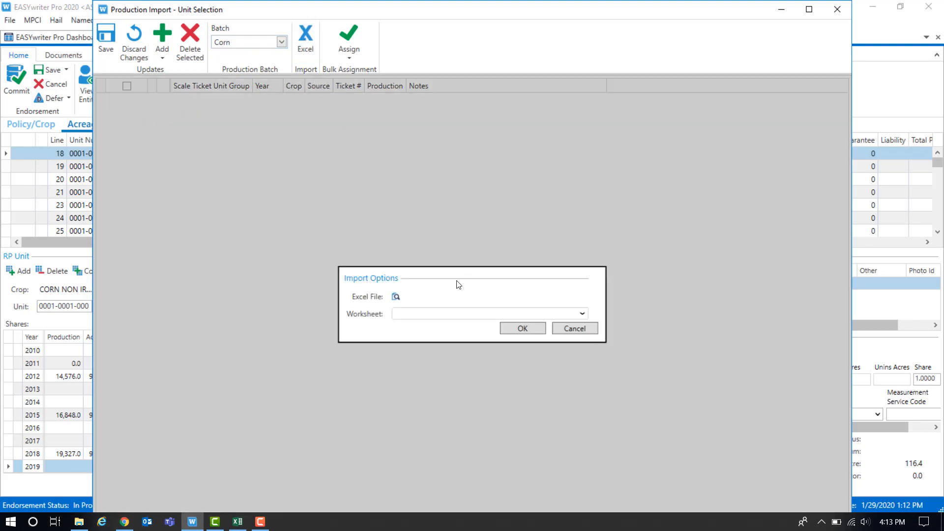
click(396, 298)
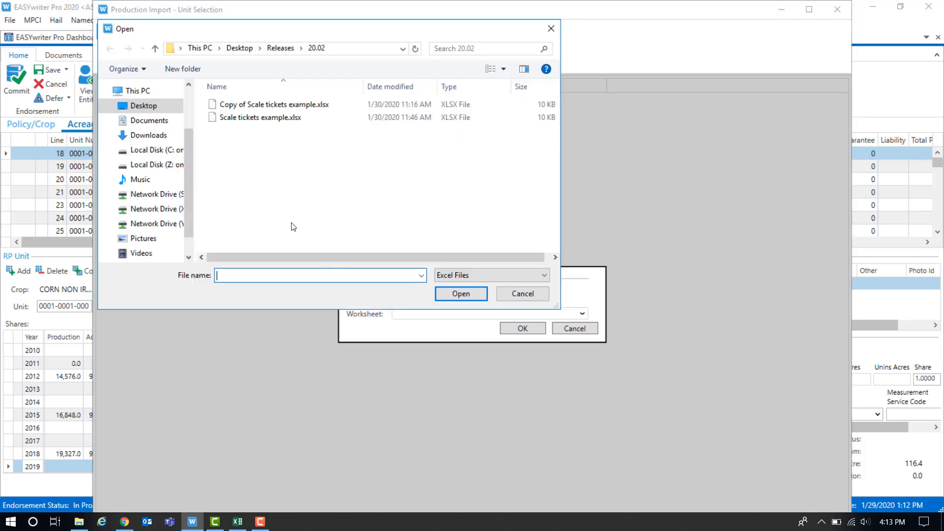
click(262, 120)
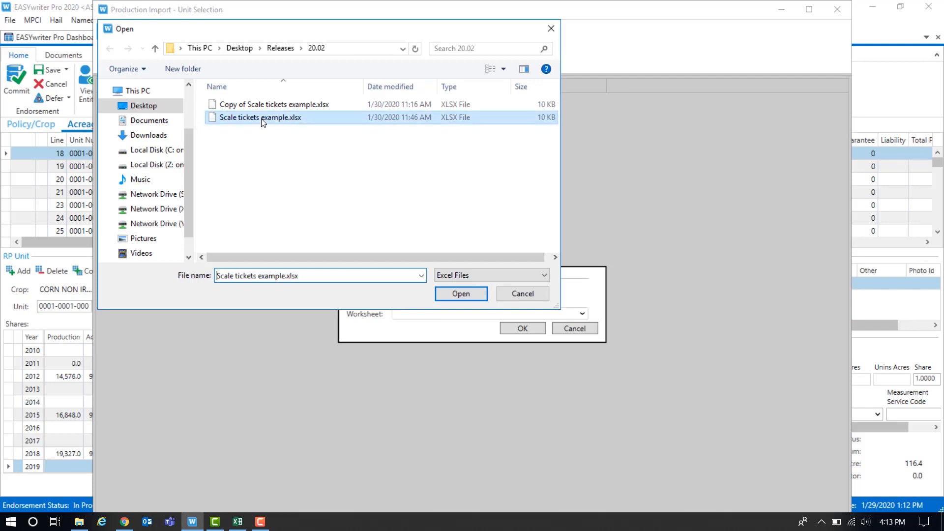
click(445, 293)
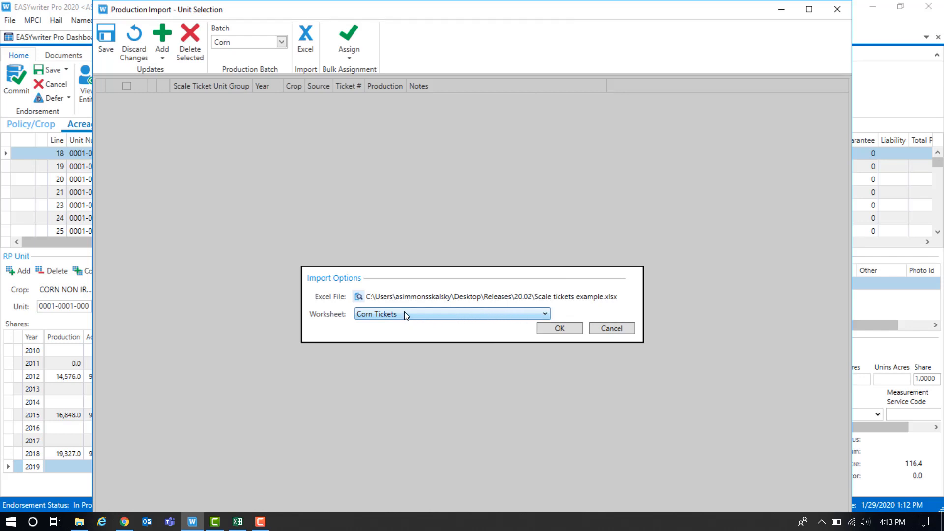
Choose the Corn Tickets worksheet and confirm the import options
click(544, 316)
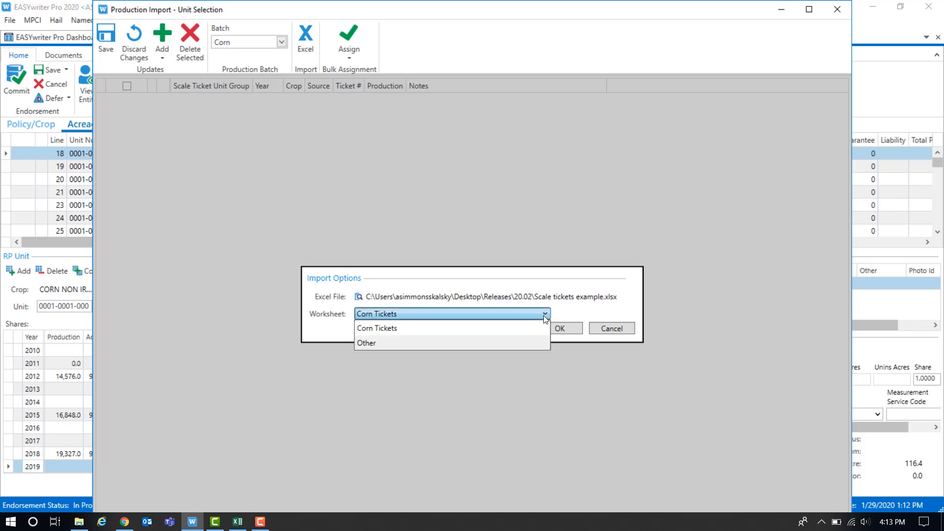
click(460, 311)
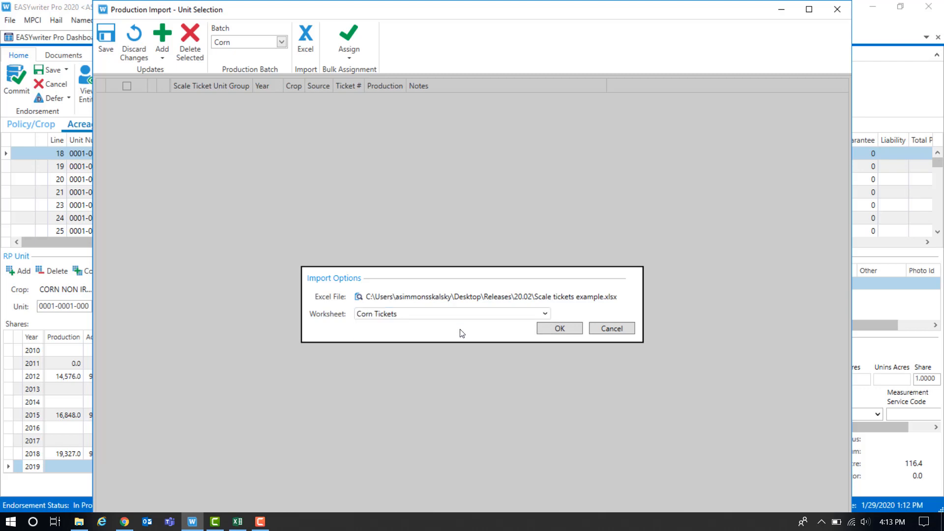
click(543, 330)
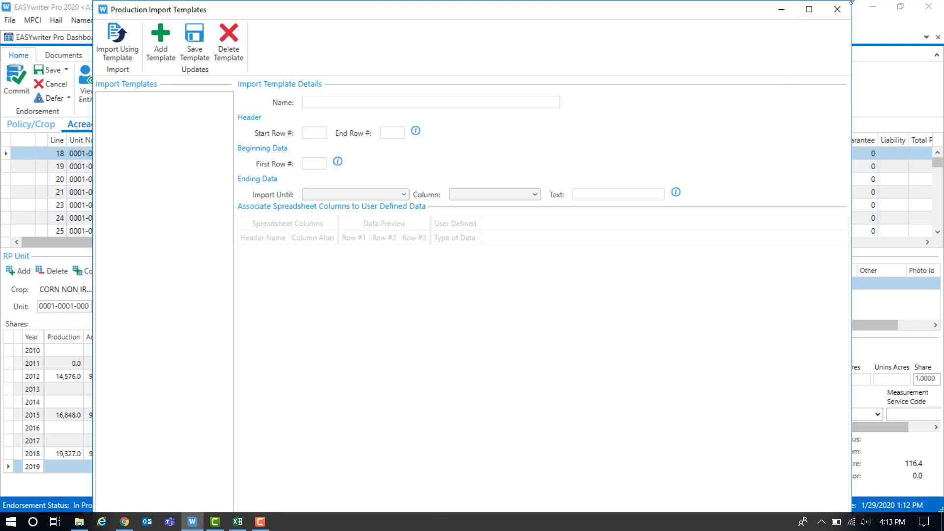
Add a new production import template named "corn example"
drag(851, 2, 843, 8)
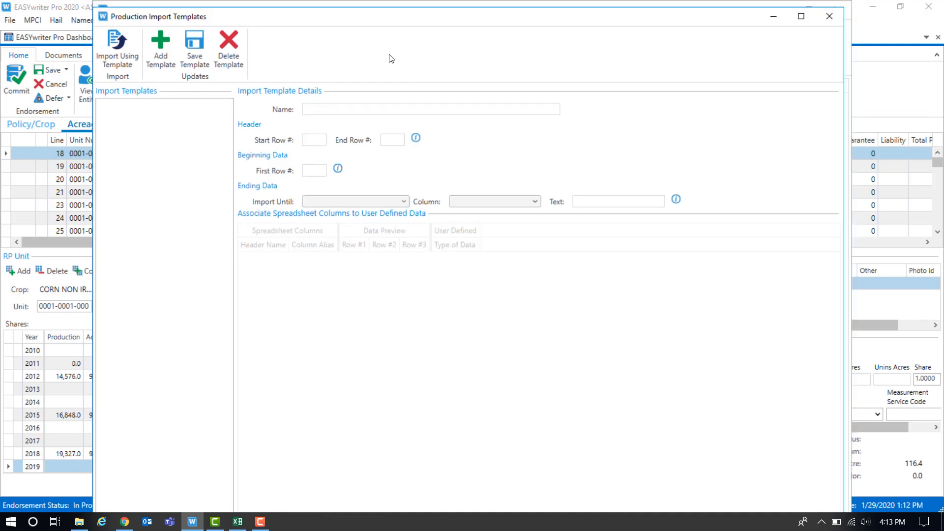
click(169, 45)
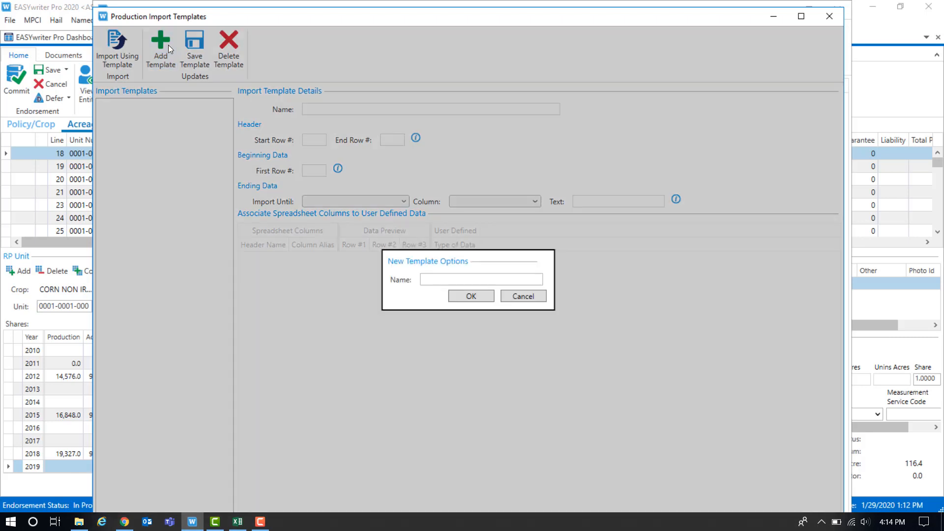
click(444, 280)
text(corn example)
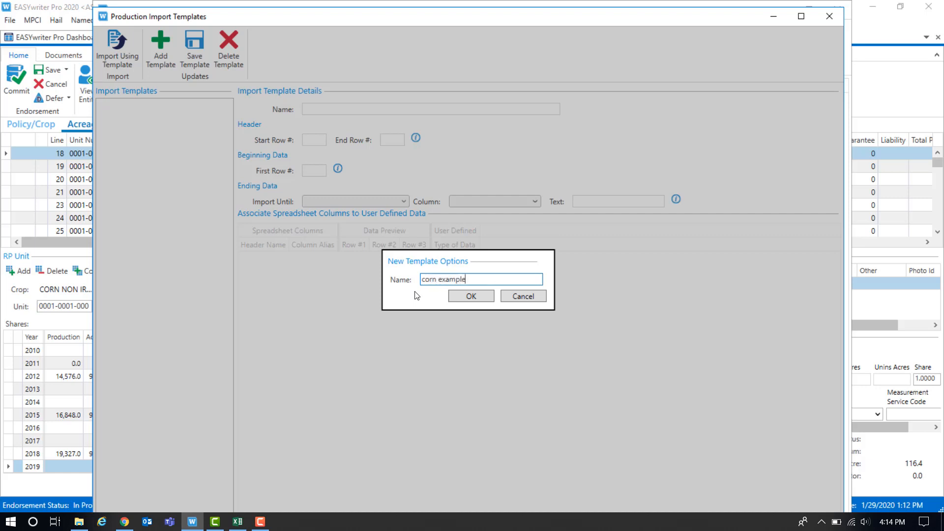
click(470, 297)
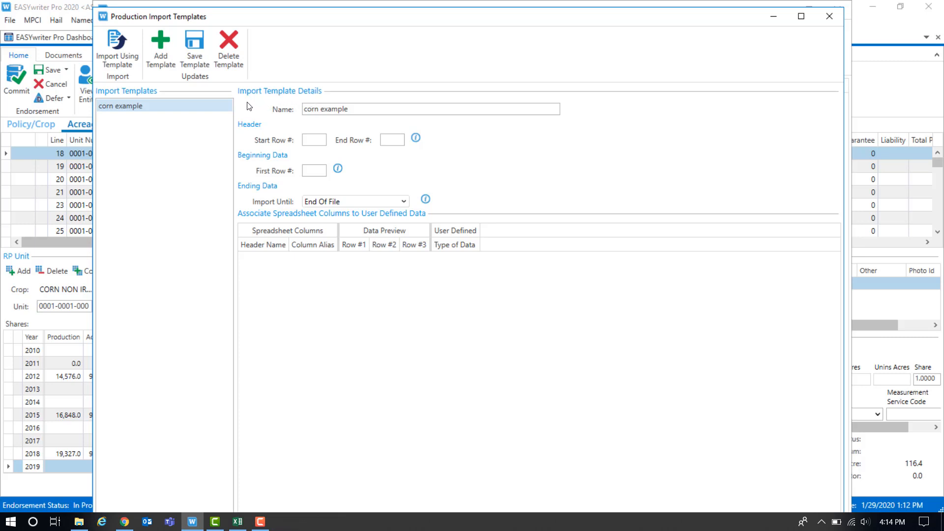
click(420, 114)
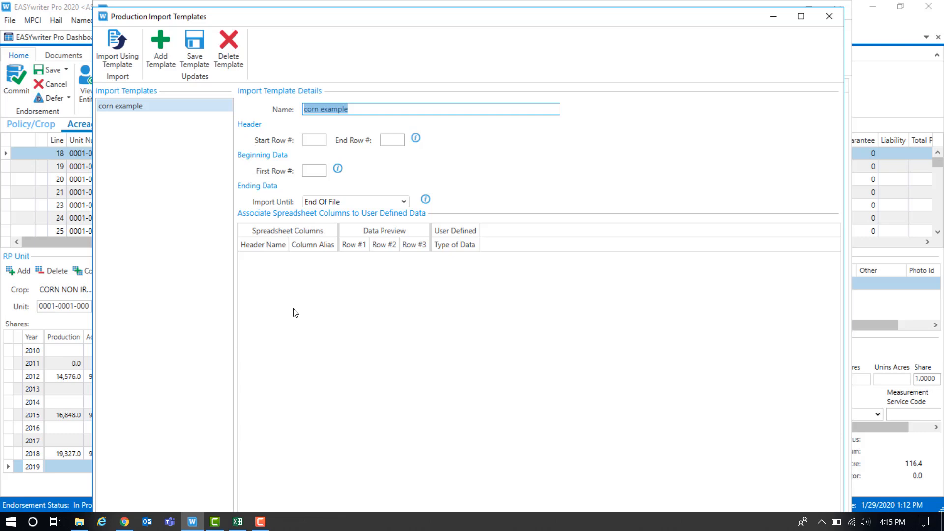
Check the header row in the Excel scale ticket workbook and set the template's header start row and end row to 2
click(239, 523)
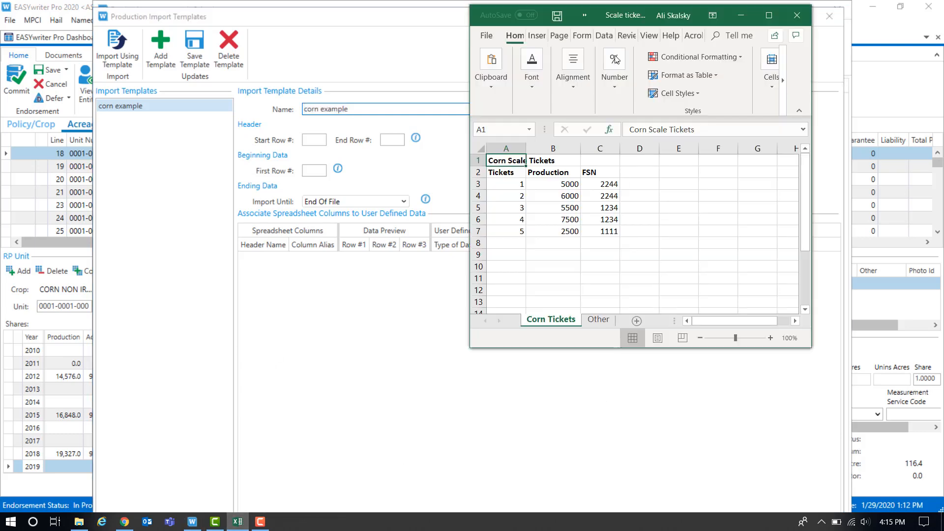
drag(618, 17, 612, 32)
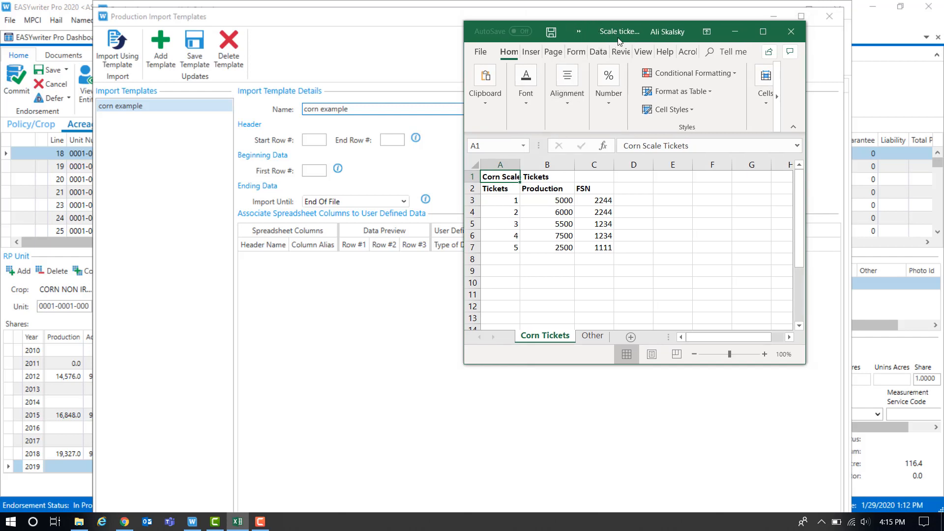
click(471, 188)
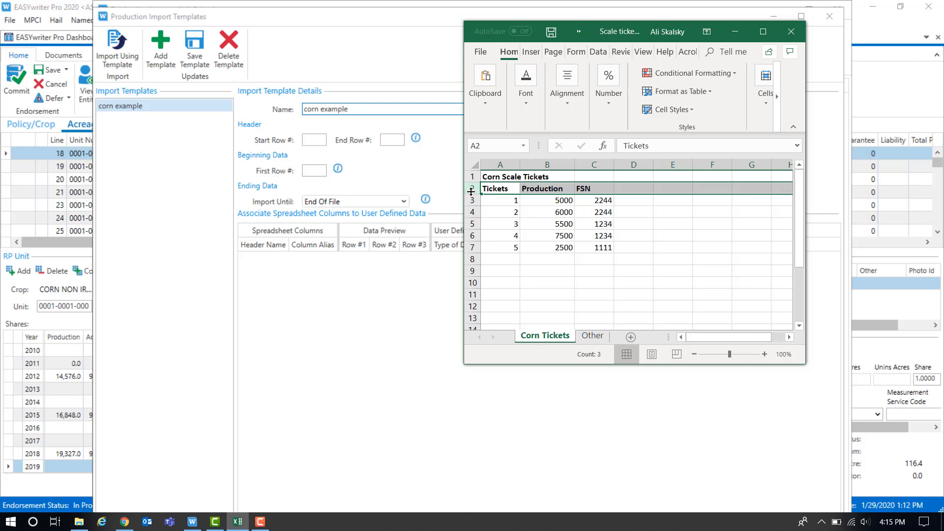
click(307, 140)
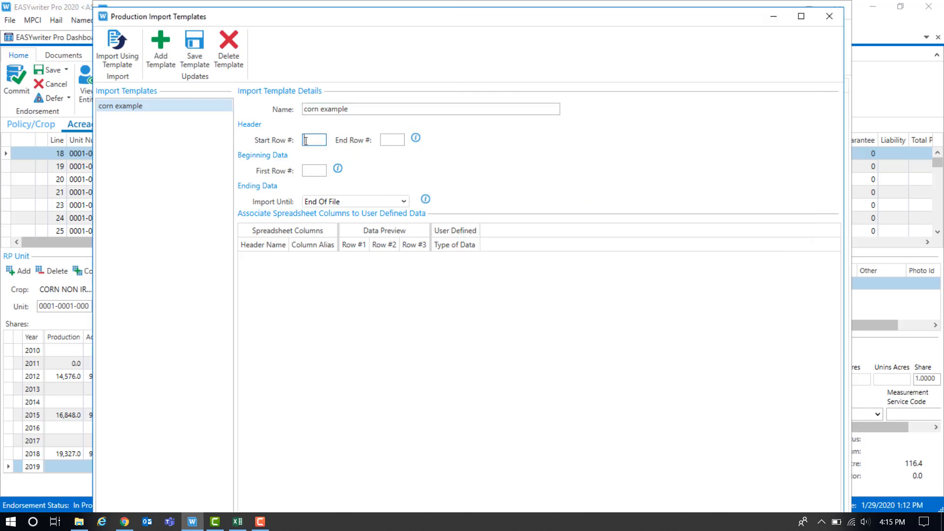
text(2)
click(392, 139)
text(2)
Check the first ticket row in the Excel workbook and set the template's first data row to 3
click(311, 170)
click(324, 282)
click(238, 521)
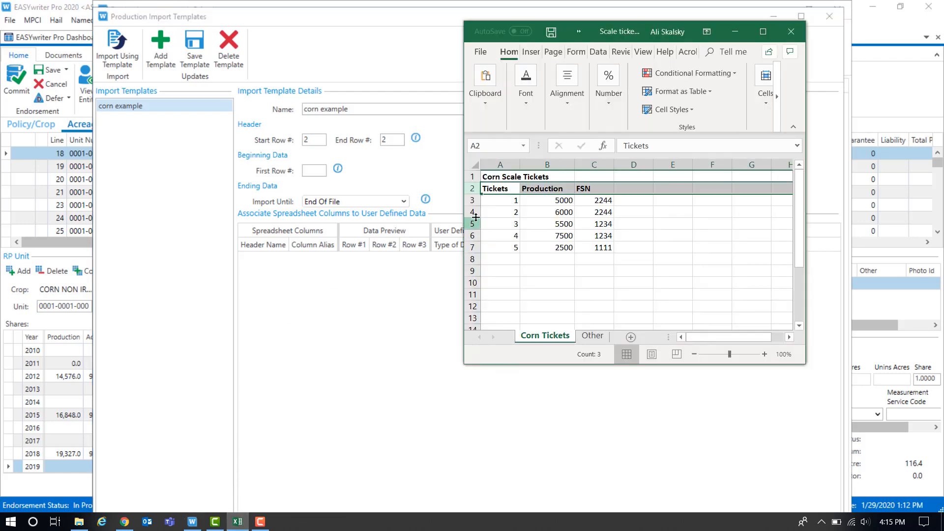
click(472, 200)
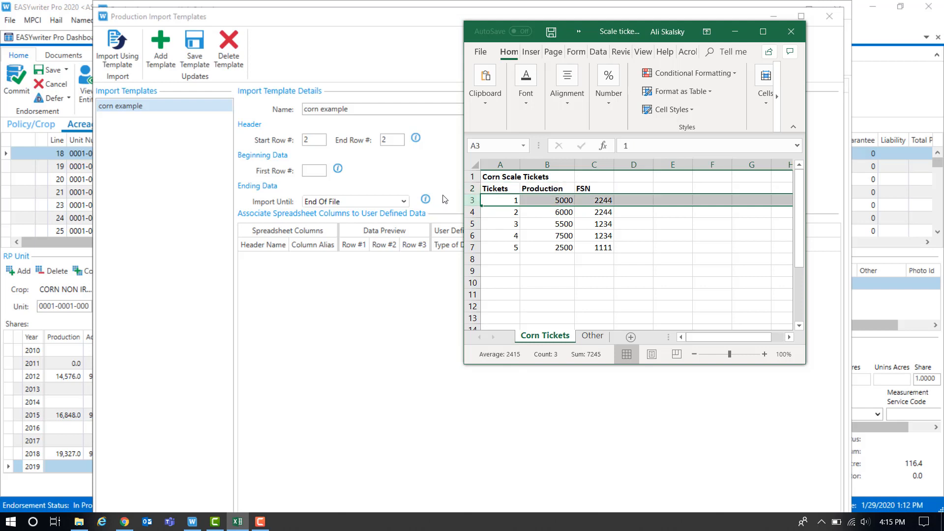
click(320, 171)
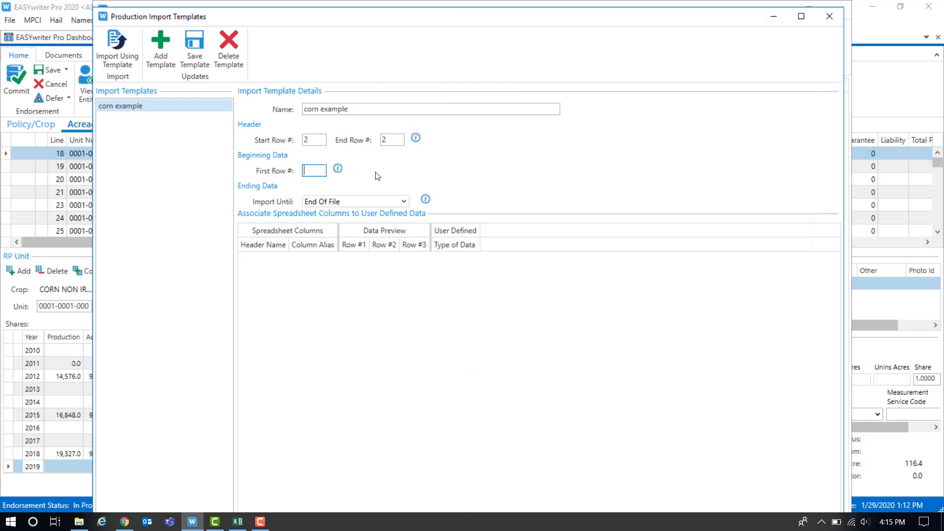
text(3)
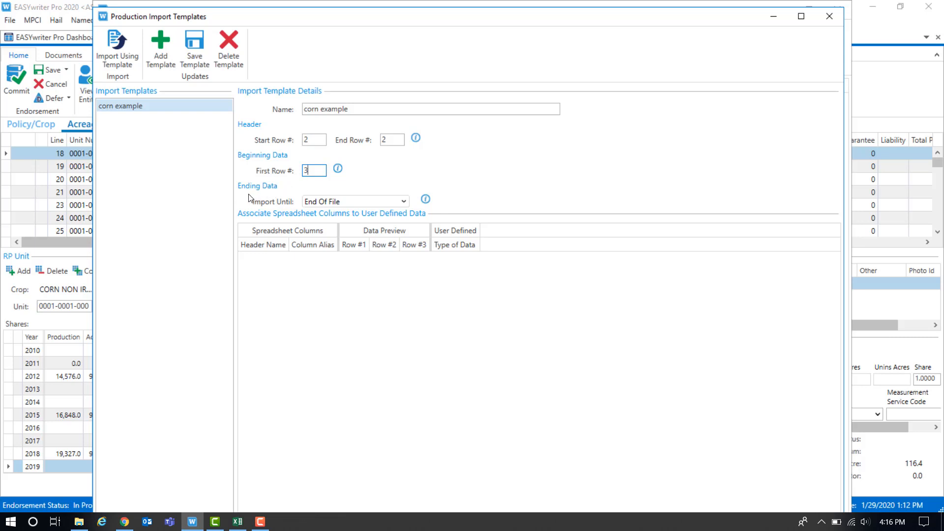
Try the Column Is Blank and Column Contains Text endings for the import, and set Import Until back to End Of File
click(404, 203)
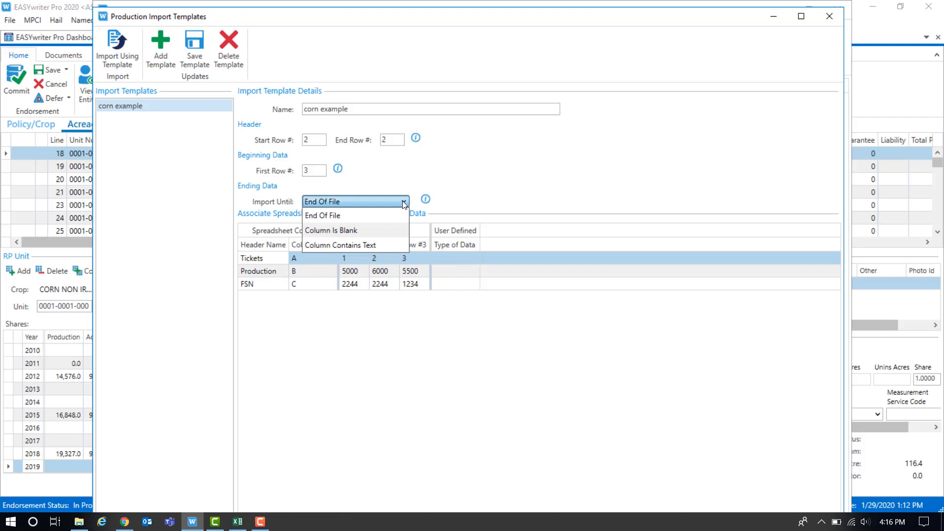
click(375, 235)
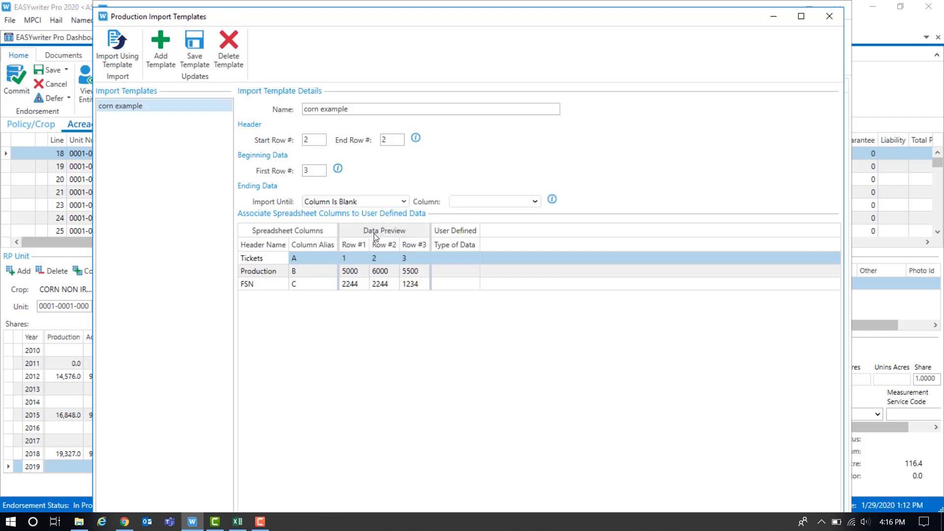
click(403, 203)
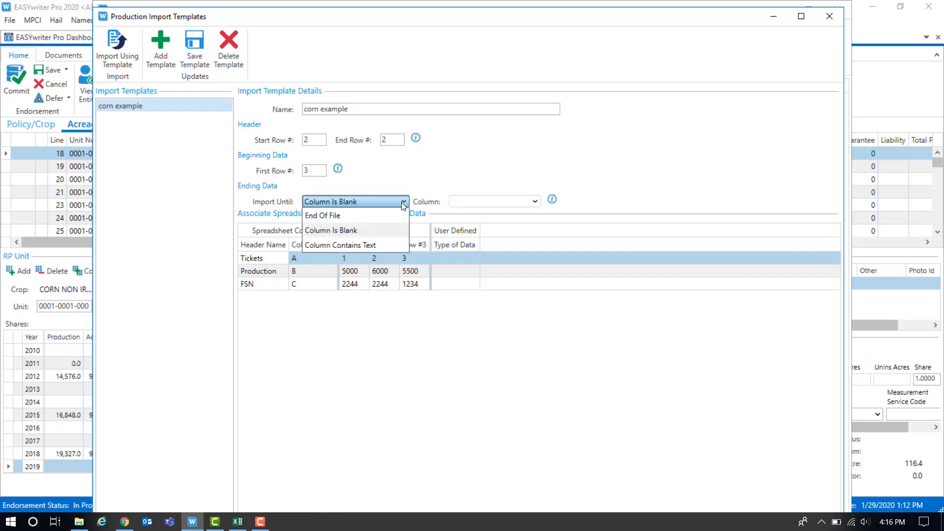
click(381, 246)
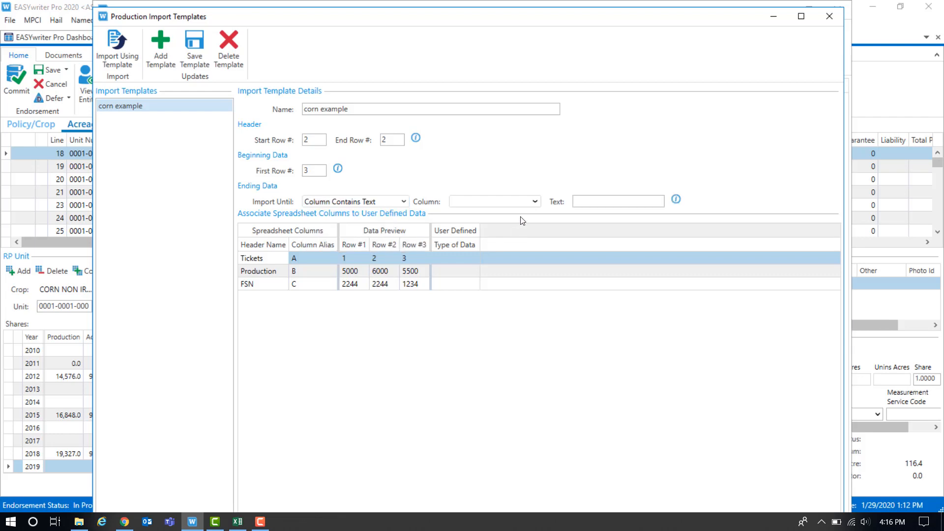
click(527, 201)
click(585, 197)
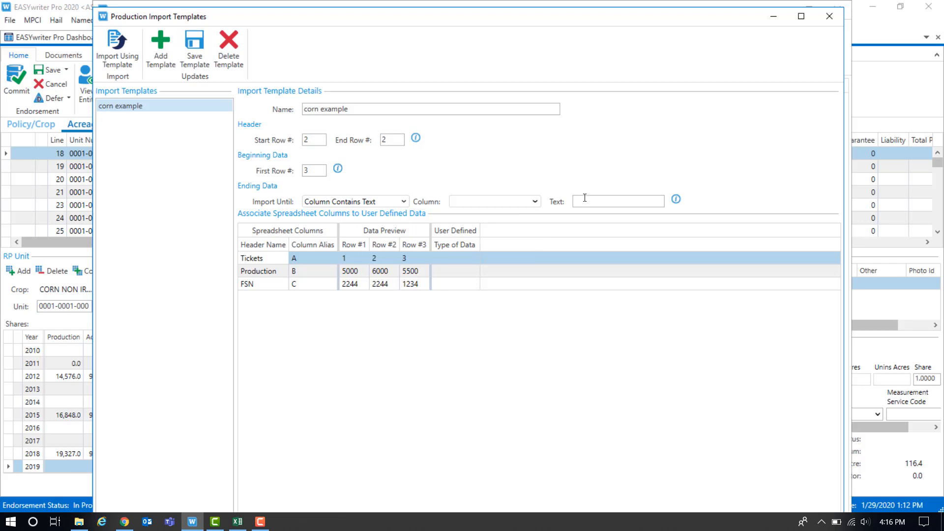
click(585, 198)
click(401, 201)
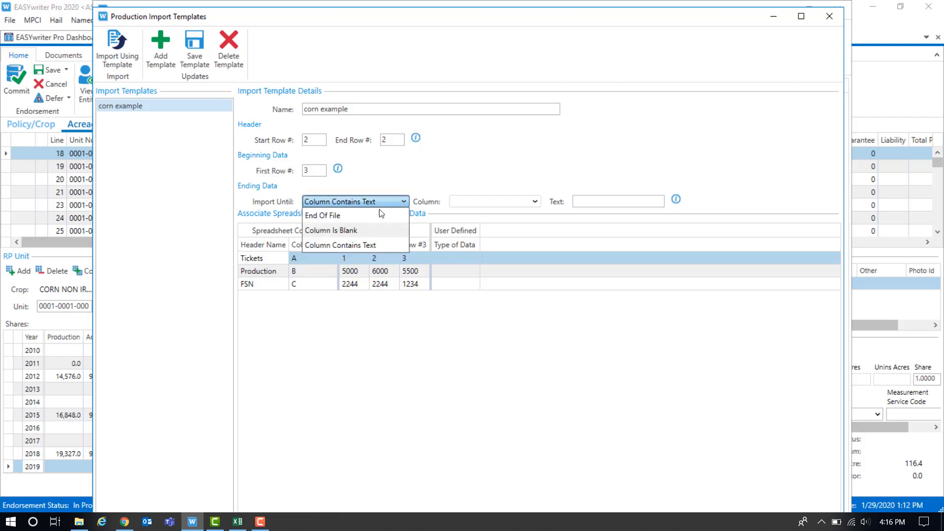
click(345, 216)
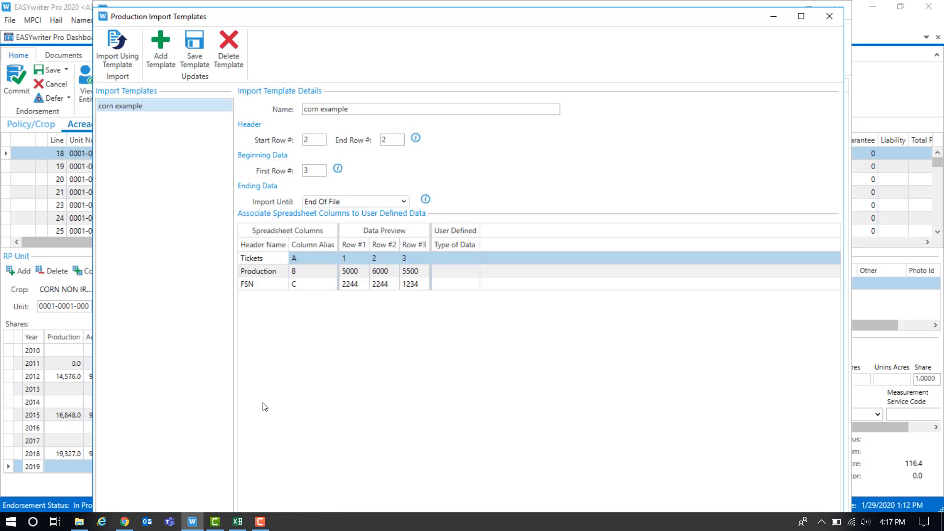
Compare the Excel workbook's header row, columns A to C and first three ticket rows with the template's data preview
click(238, 524)
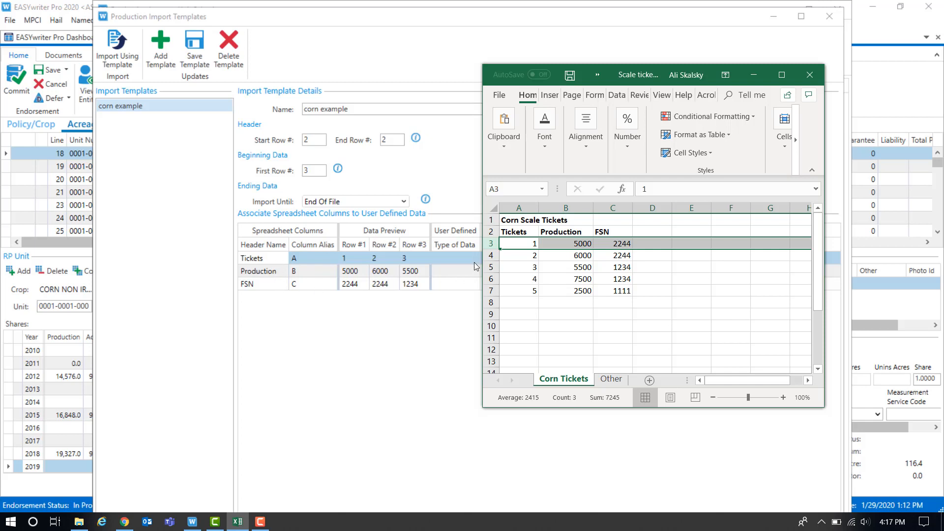
click(491, 232)
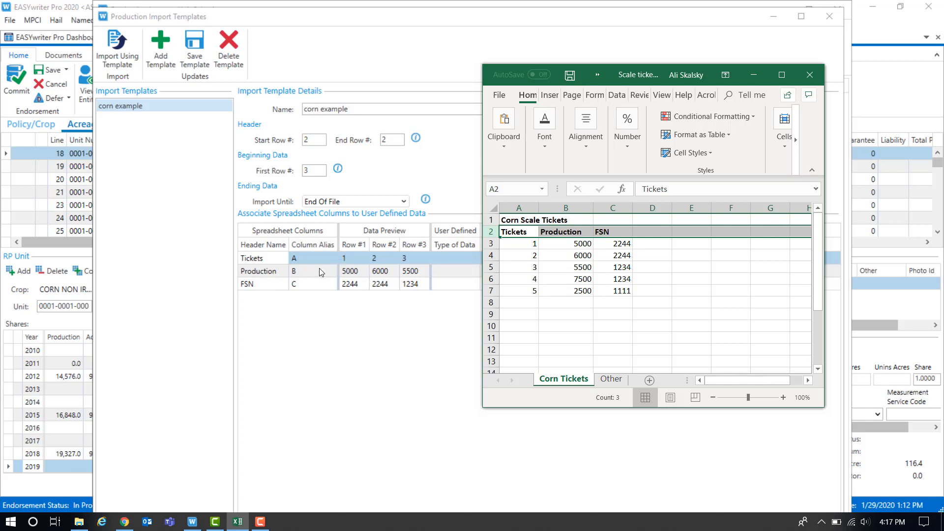
click(529, 208)
drag(555, 203, 575, 207)
click(610, 207)
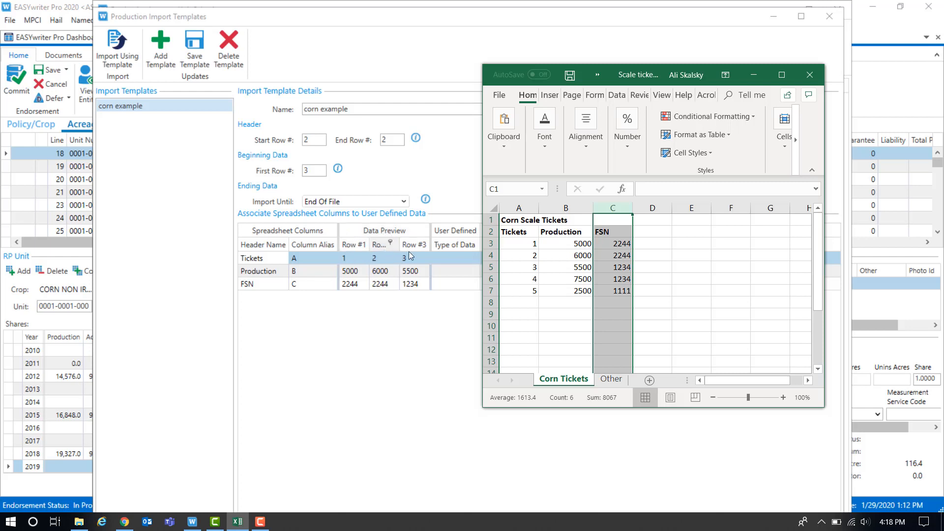
click(493, 244)
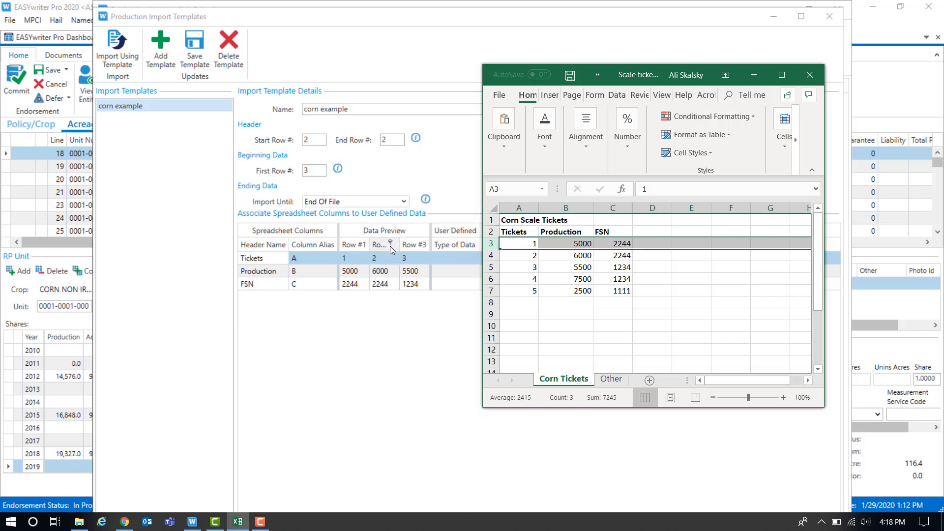
click(490, 255)
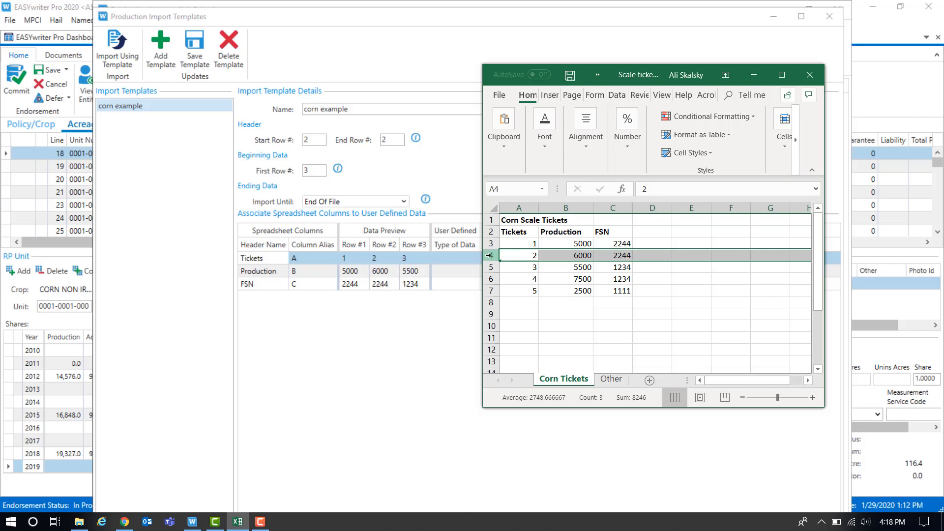
click(490, 267)
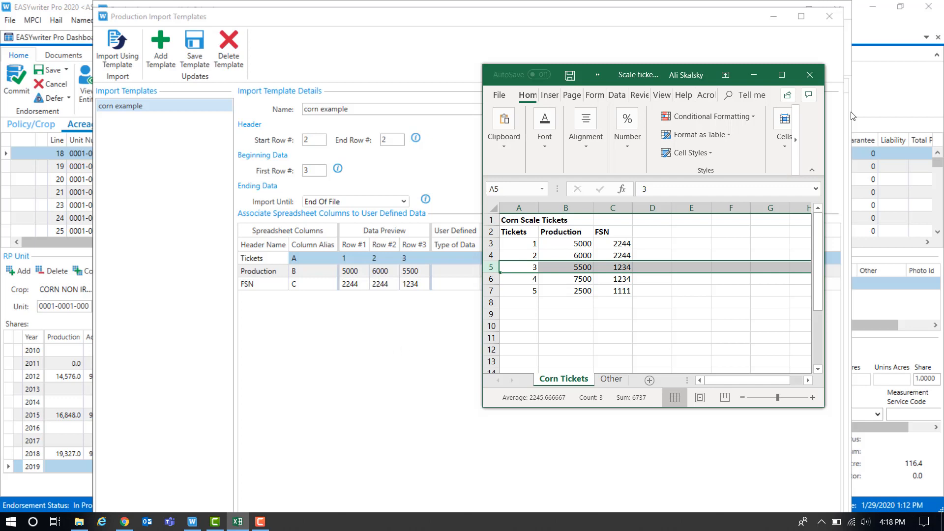
click(753, 76)
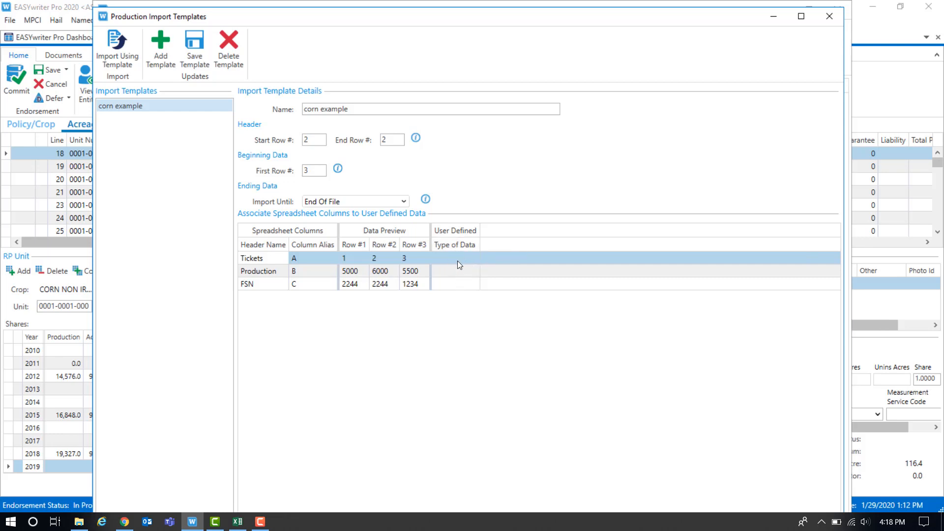
Set the template's type of data to Ticket # for the Tickets column and Production for the Production column
click(445, 262)
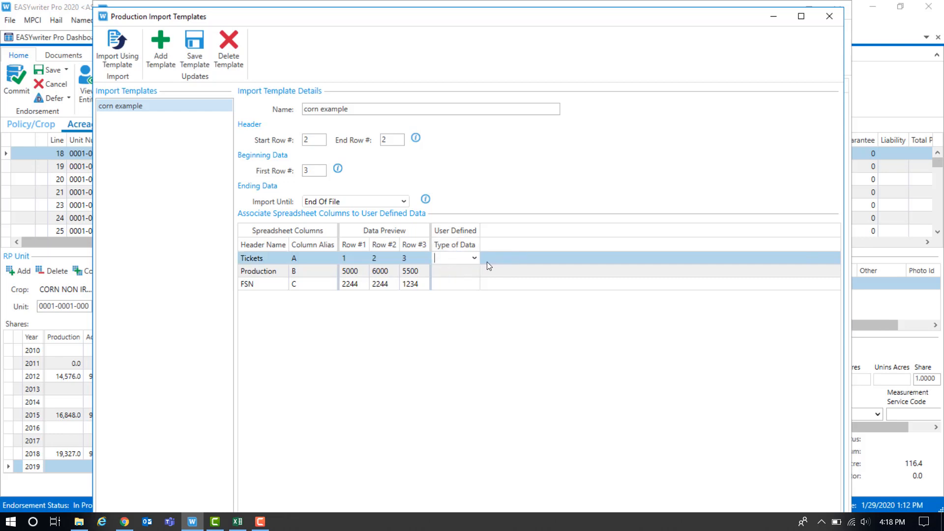
click(475, 259)
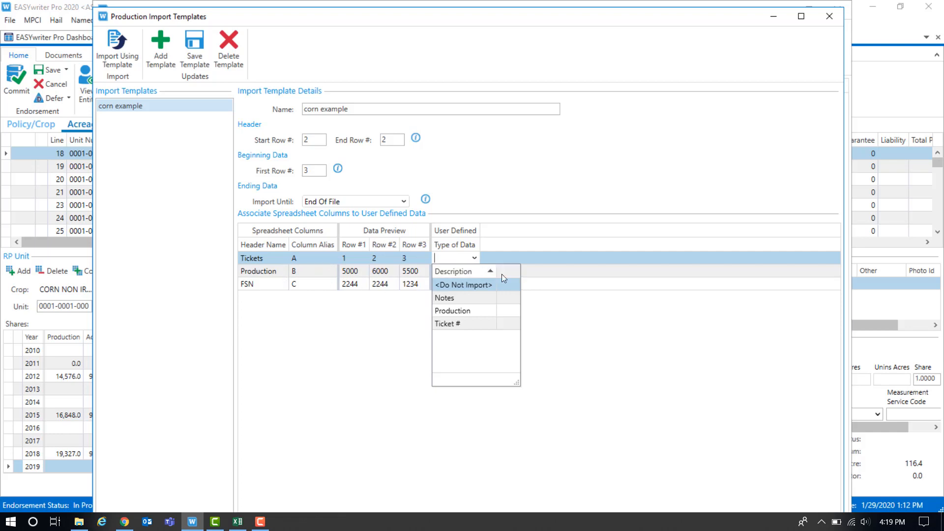
click(464, 323)
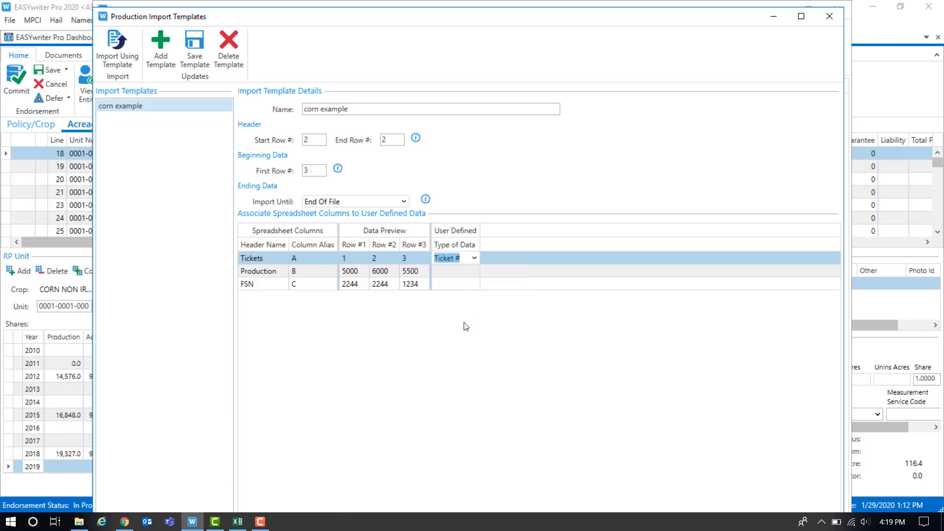
click(452, 275)
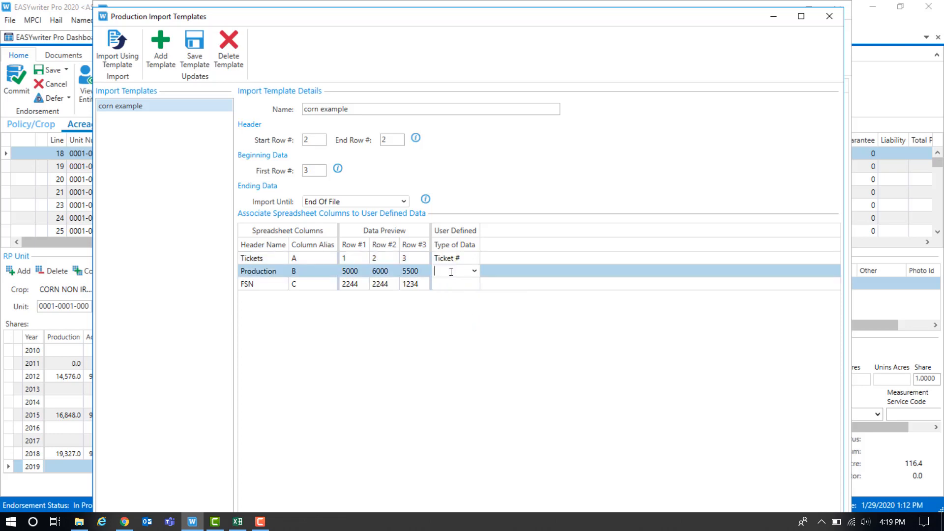
click(475, 270)
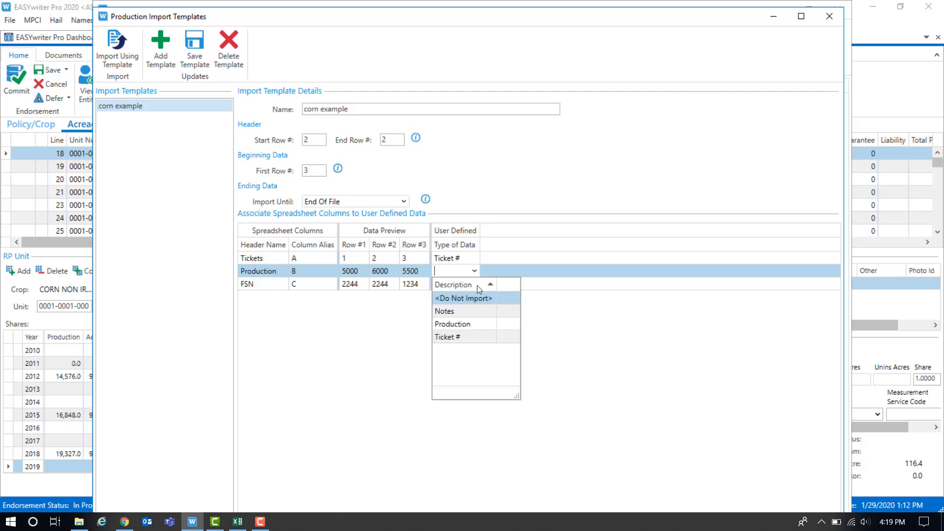
click(476, 325)
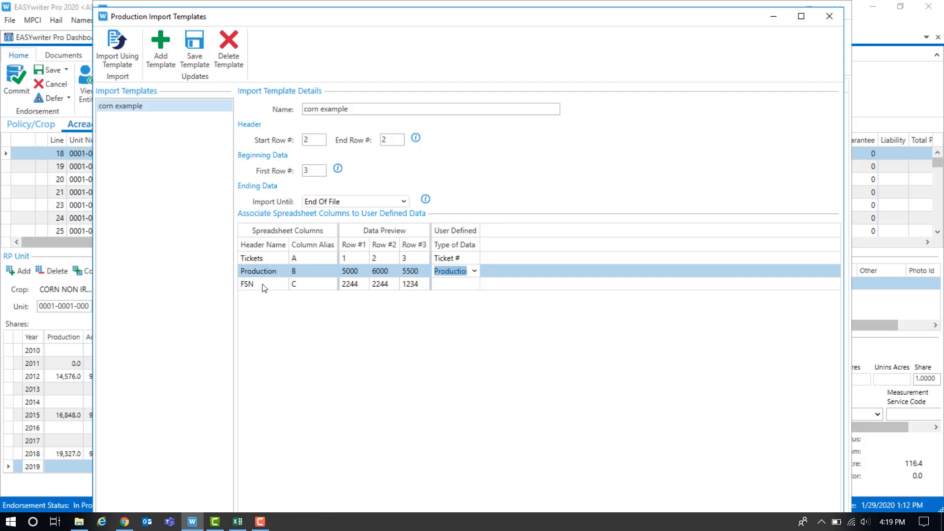
Set the FSN column's type of data to Notes and import the scale tickets using the corn example template
click(445, 285)
click(474, 285)
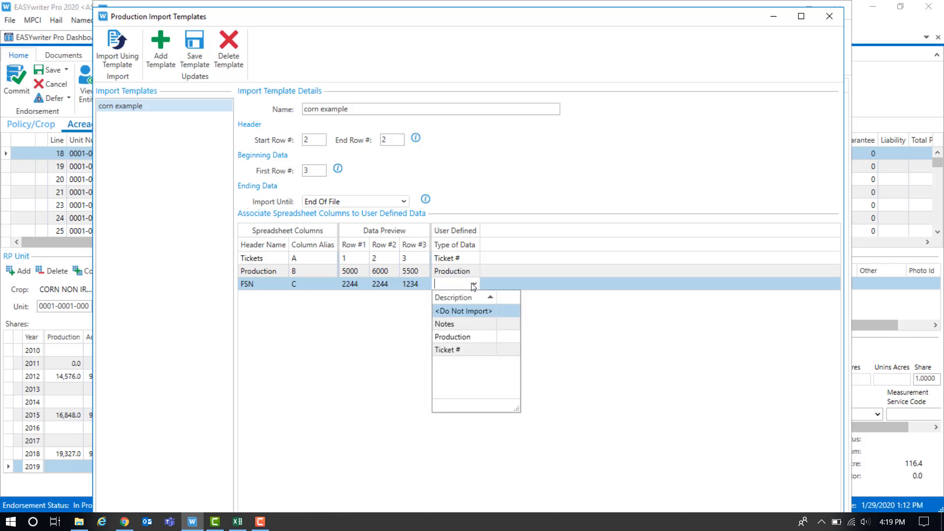
click(467, 324)
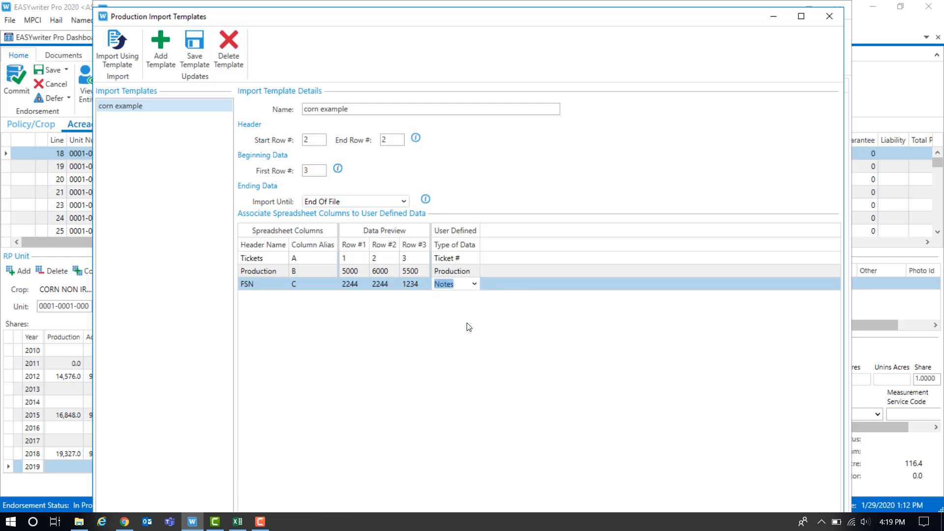
click(468, 325)
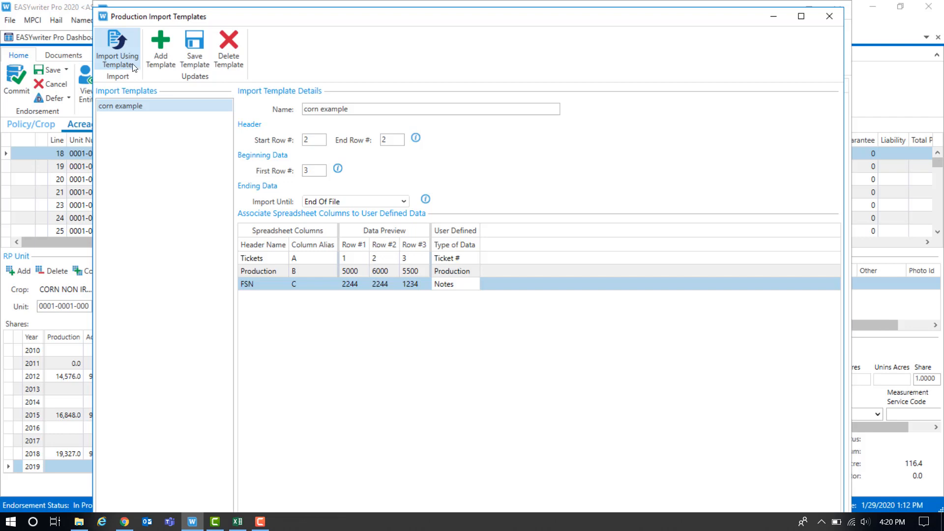
click(120, 44)
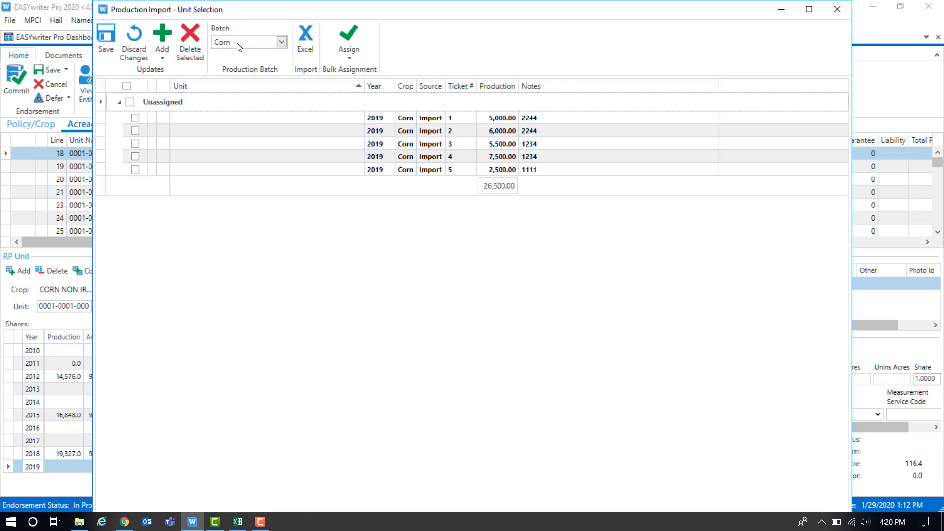
Add a blank manual-entry scale ticket to the Corn batch and delete it again
click(161, 32)
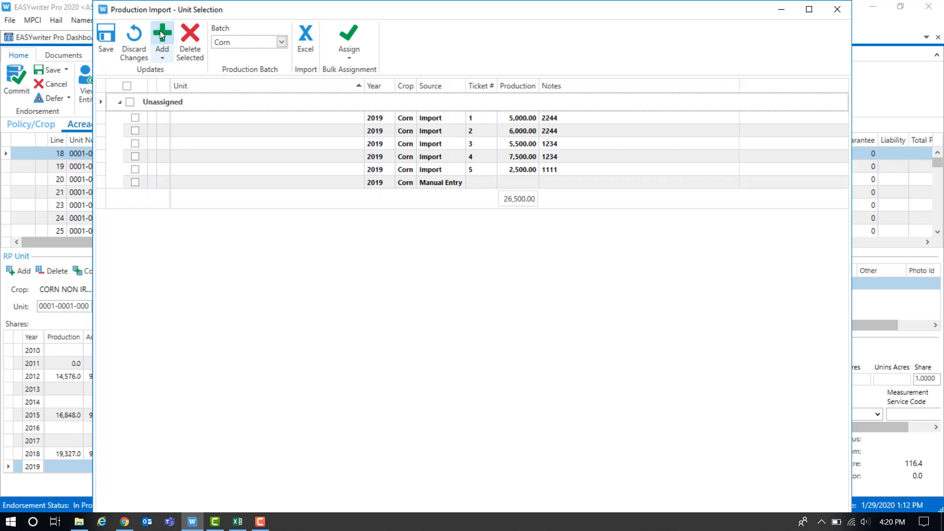
click(207, 187)
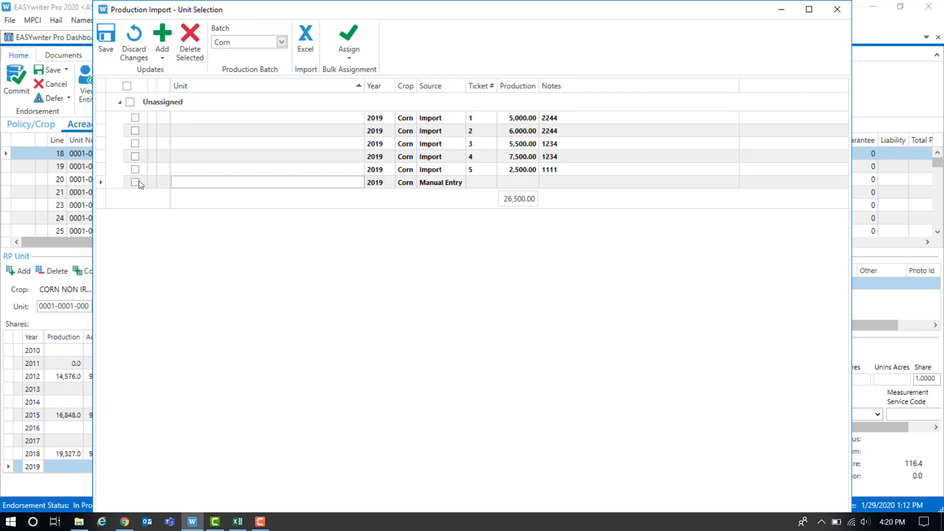
click(135, 183)
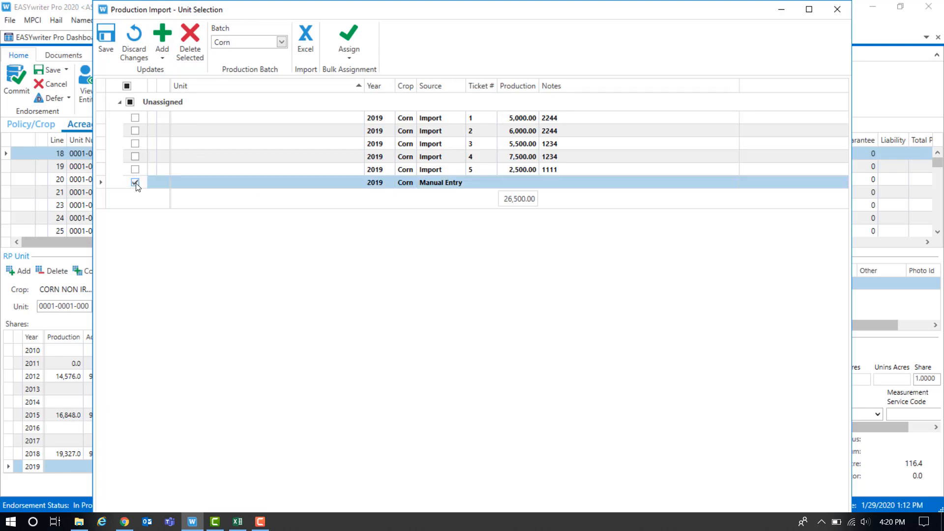
click(193, 39)
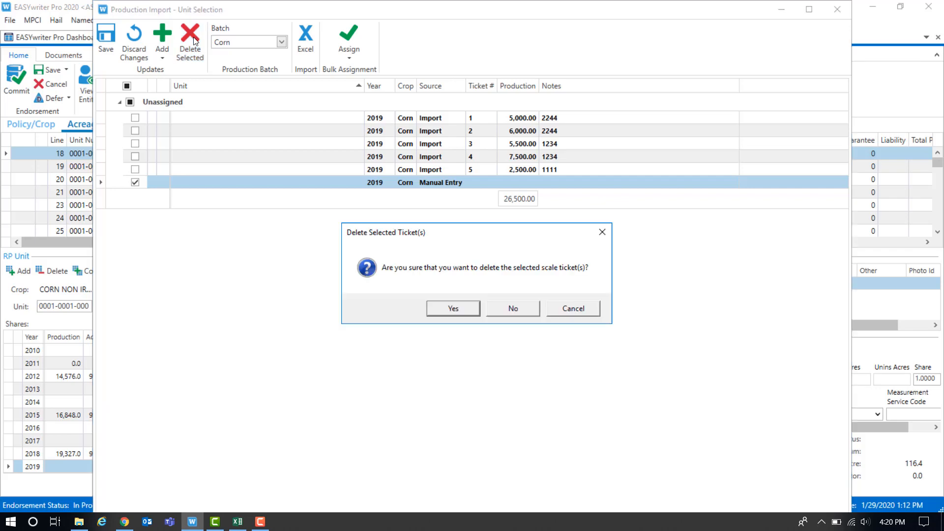
click(433, 310)
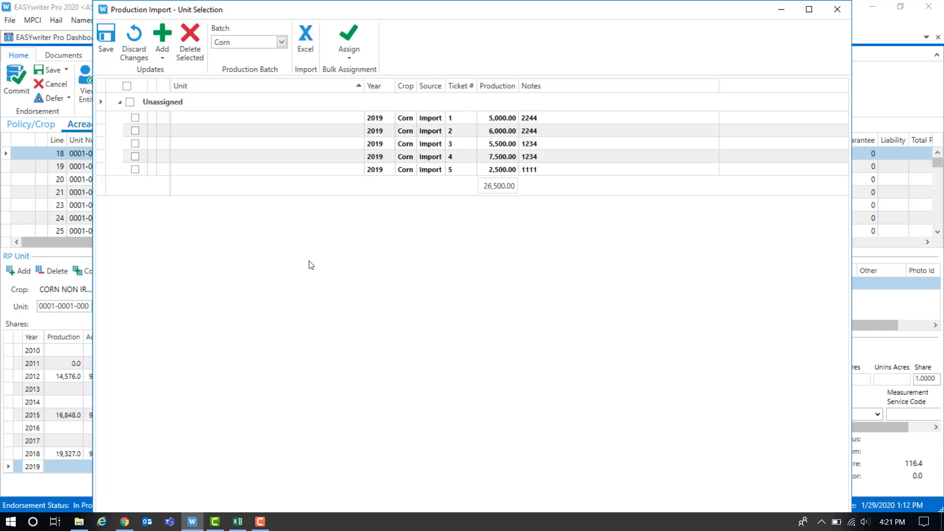
Save the imported Corn tickets and close the Production Import and APH Quick Entry windows
click(105, 39)
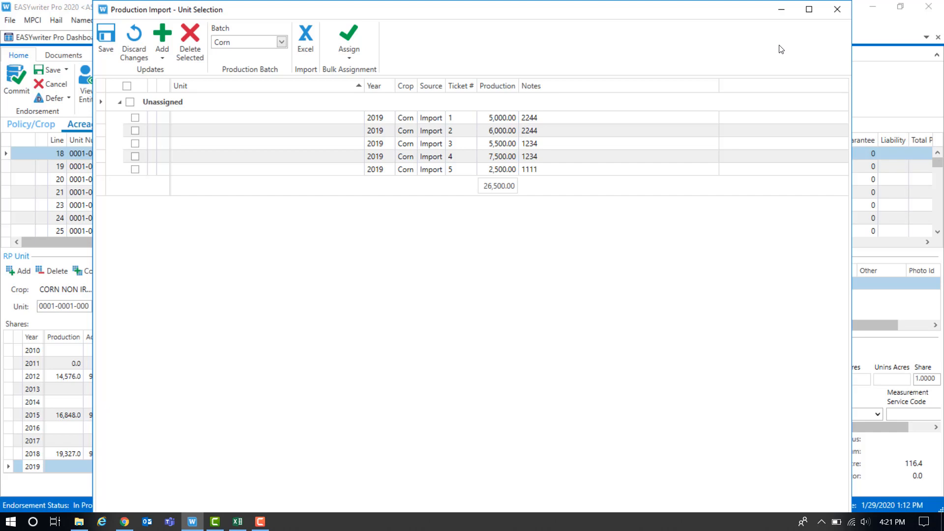
click(838, 9)
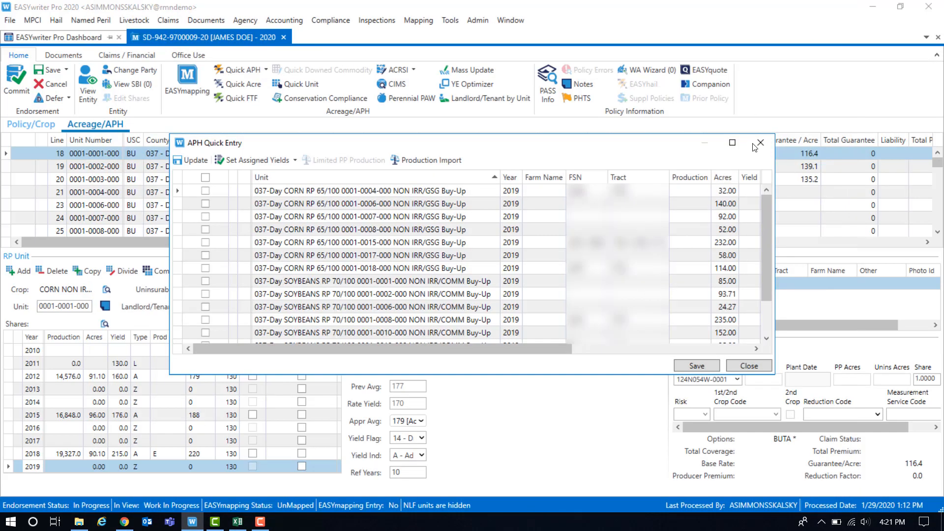
click(749, 366)
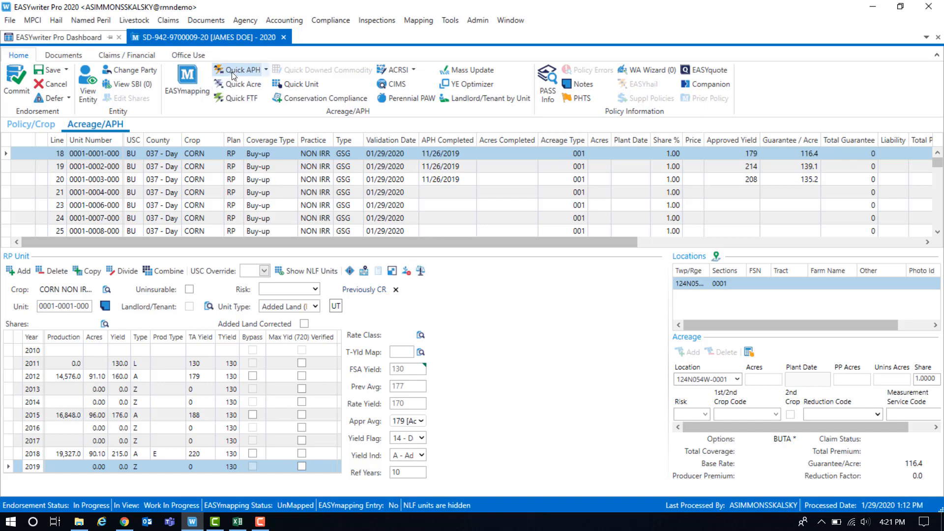
click(420, 271)
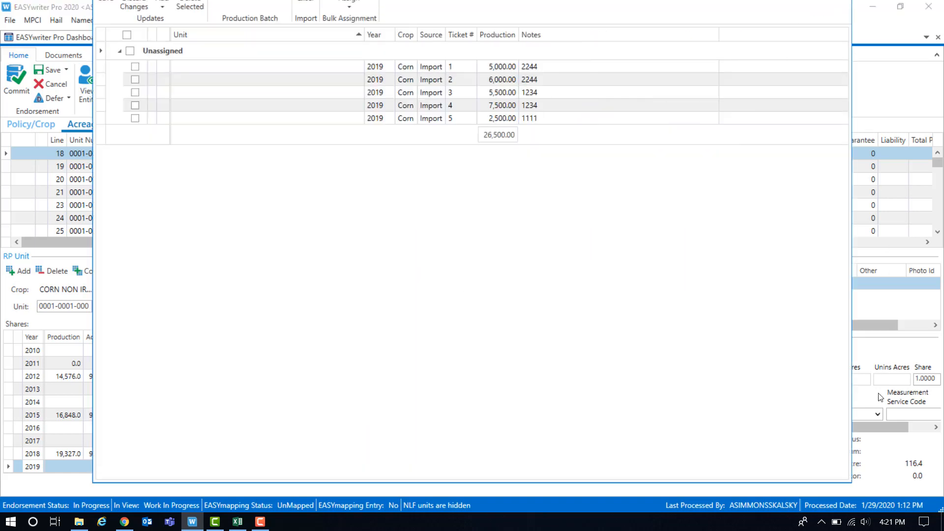
drag(861, 488, 866, 514)
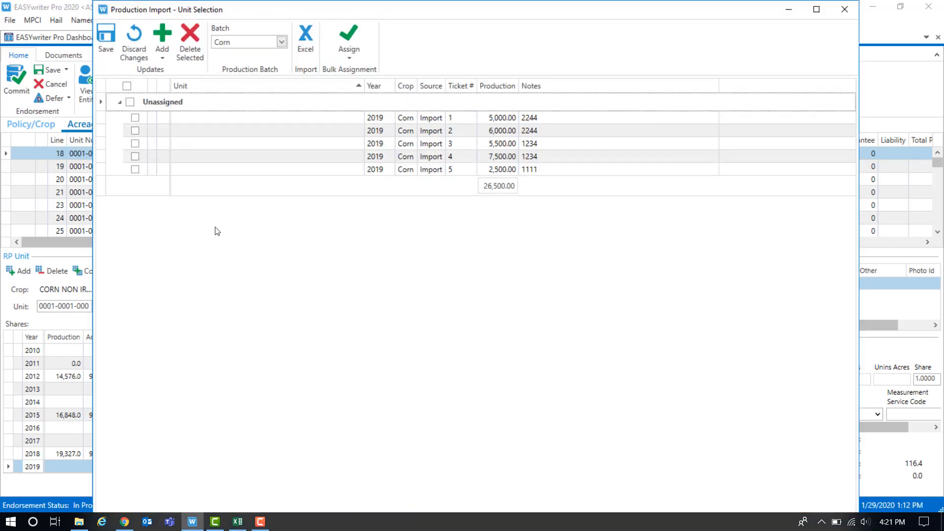
click(135, 119)
click(135, 131)
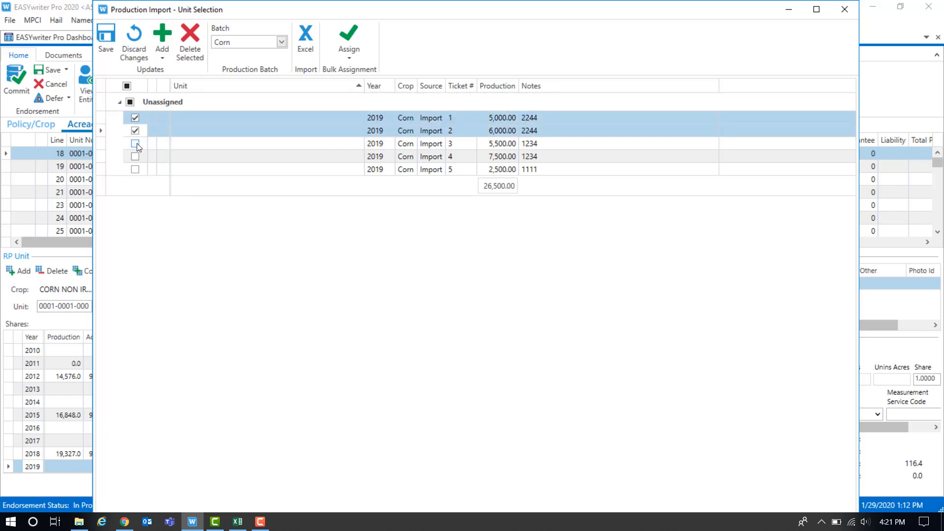
click(135, 144)
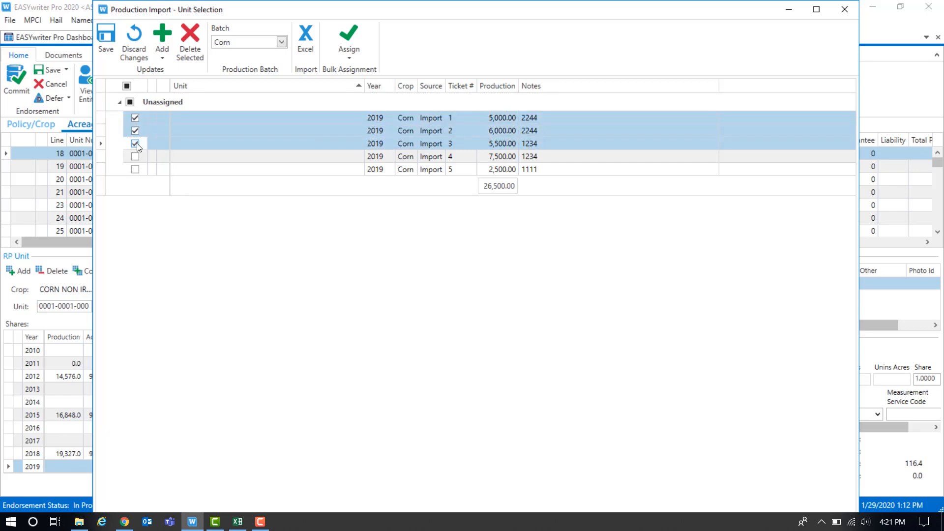
click(350, 58)
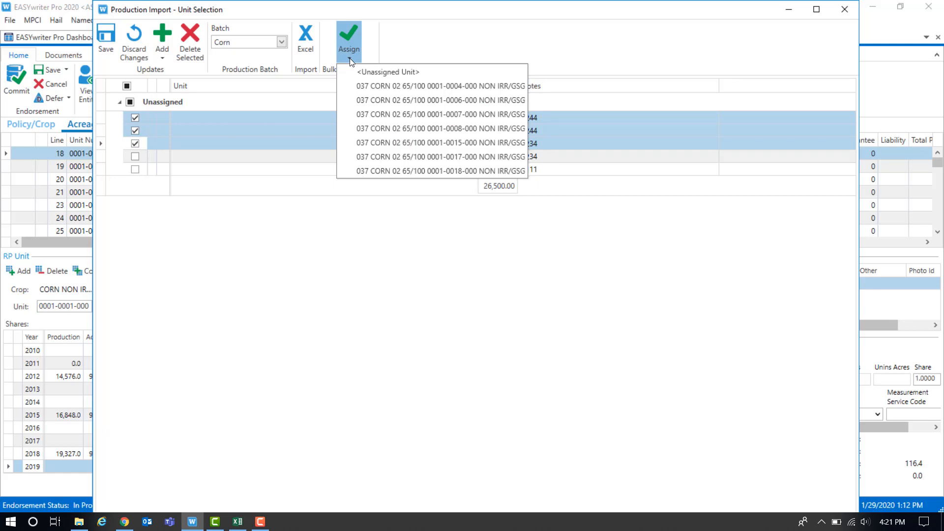
click(373, 86)
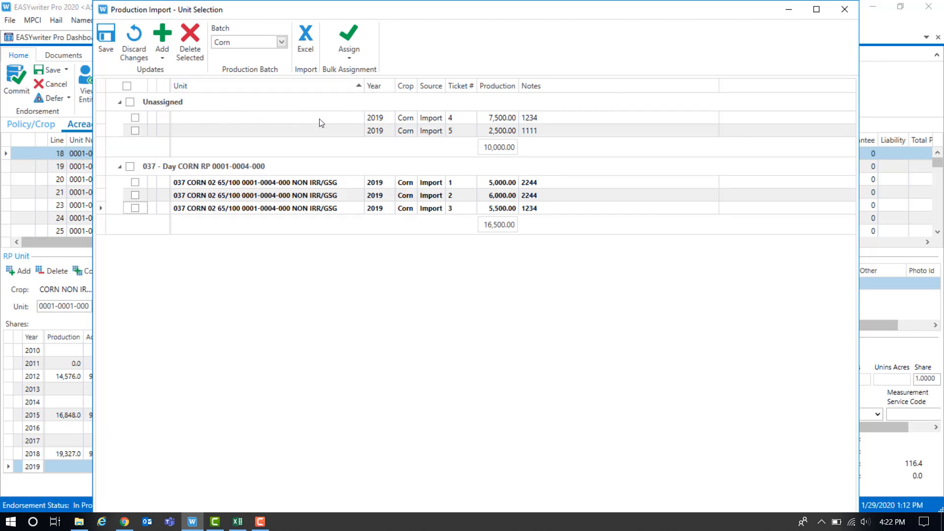
click(339, 118)
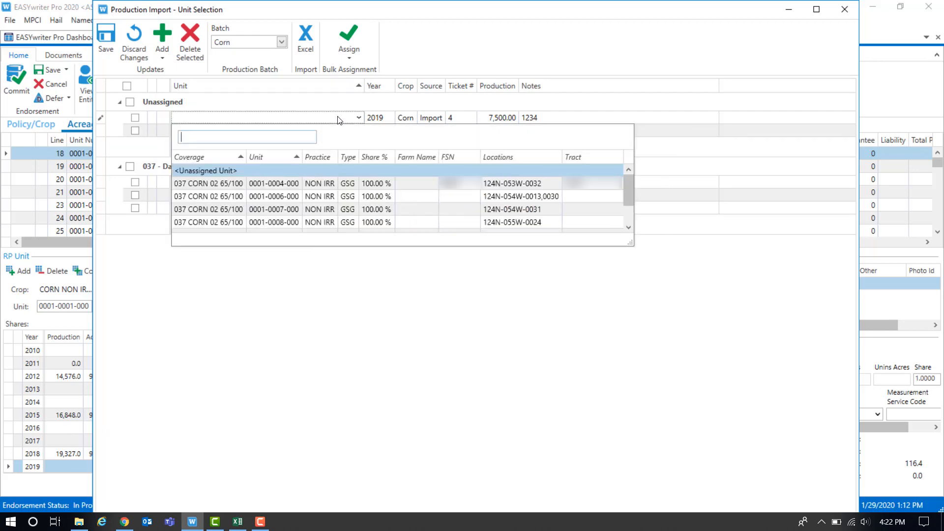
click(223, 211)
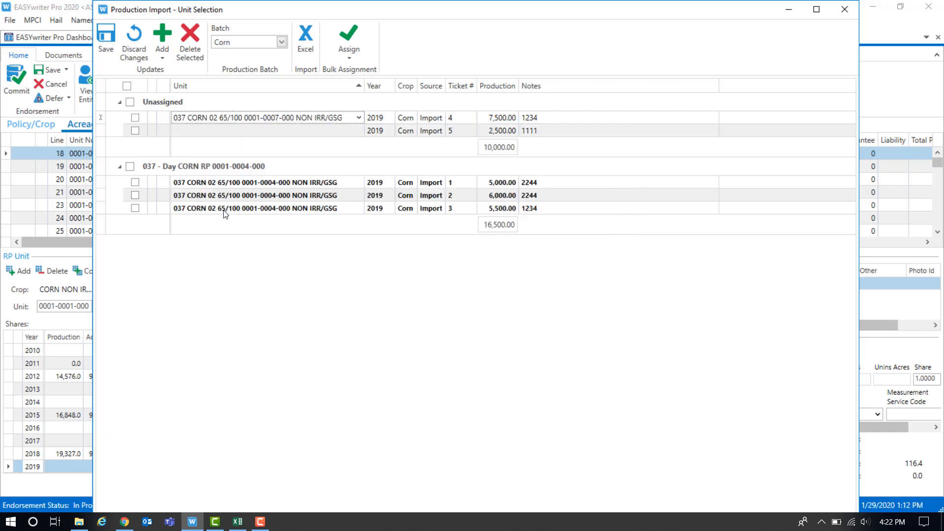
click(241, 274)
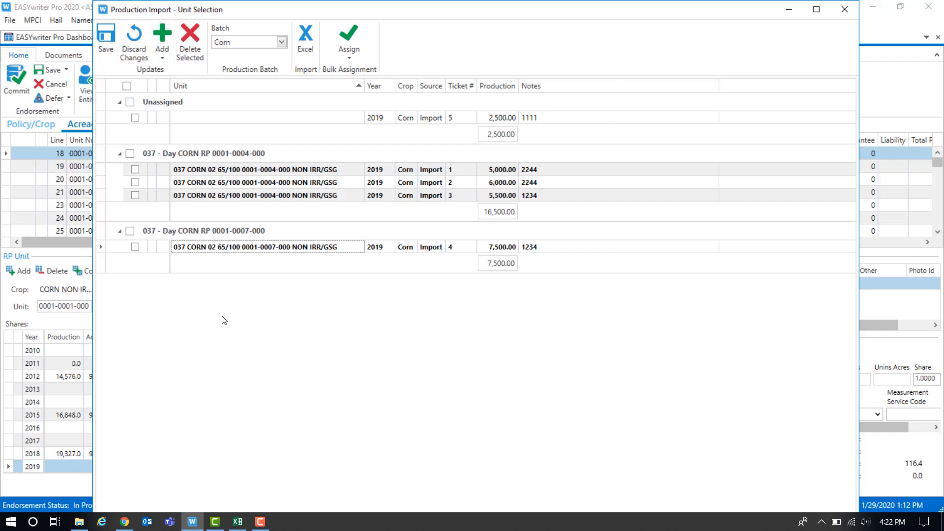
click(107, 41)
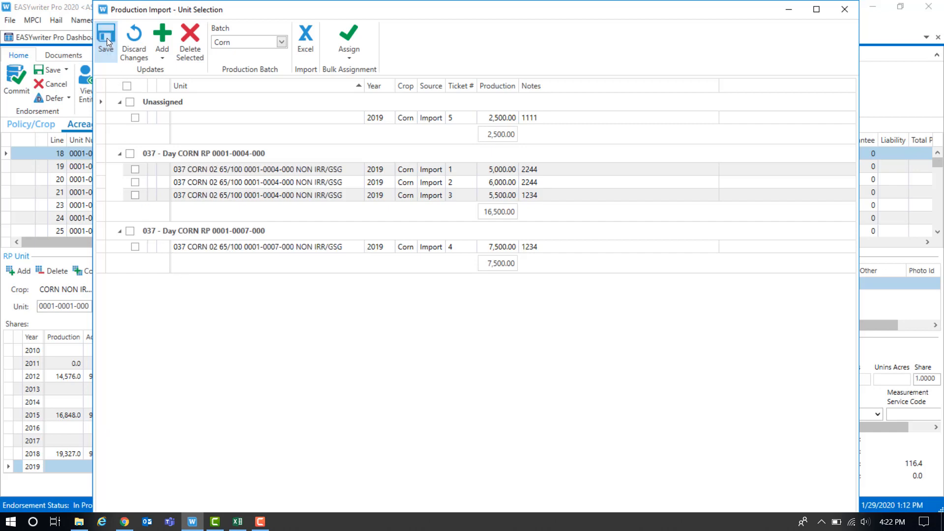